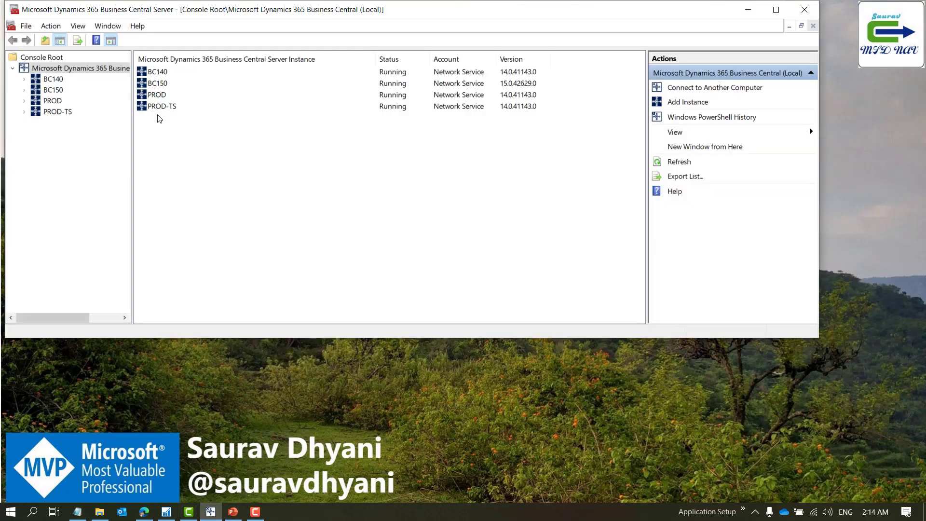
# Step: Select the PROD and PROD-TS instances, then open PROD's configuration settings
pyautogui.click(157, 94)
pyautogui.hotkey('shift', 'Down')
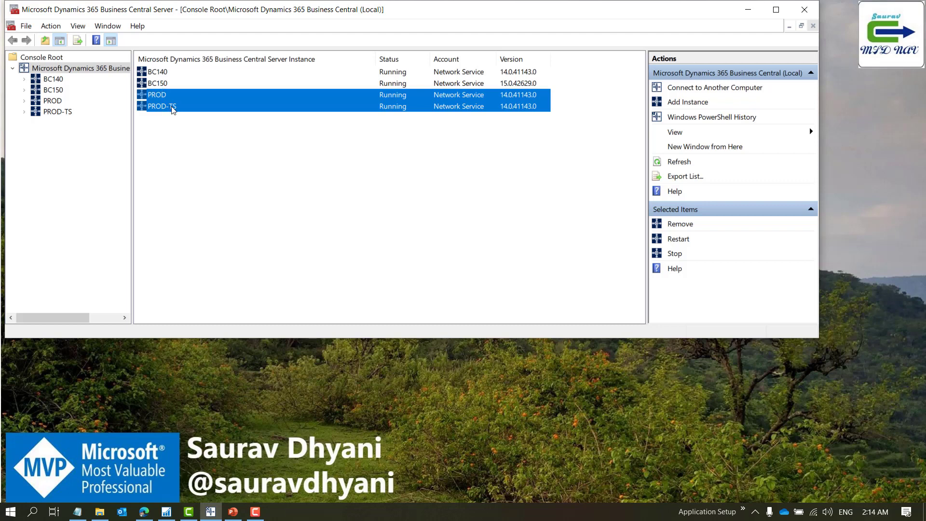
pyautogui.click(173, 109)
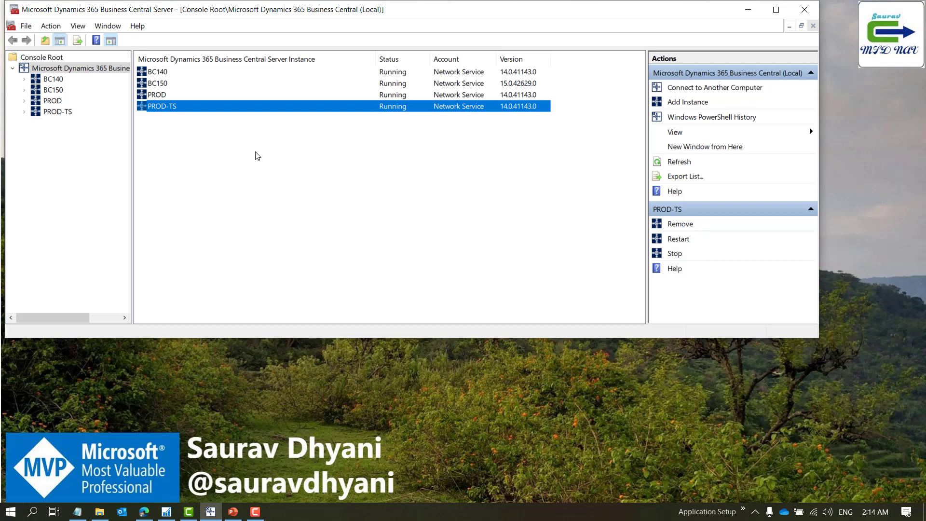
pyautogui.click(53, 101)
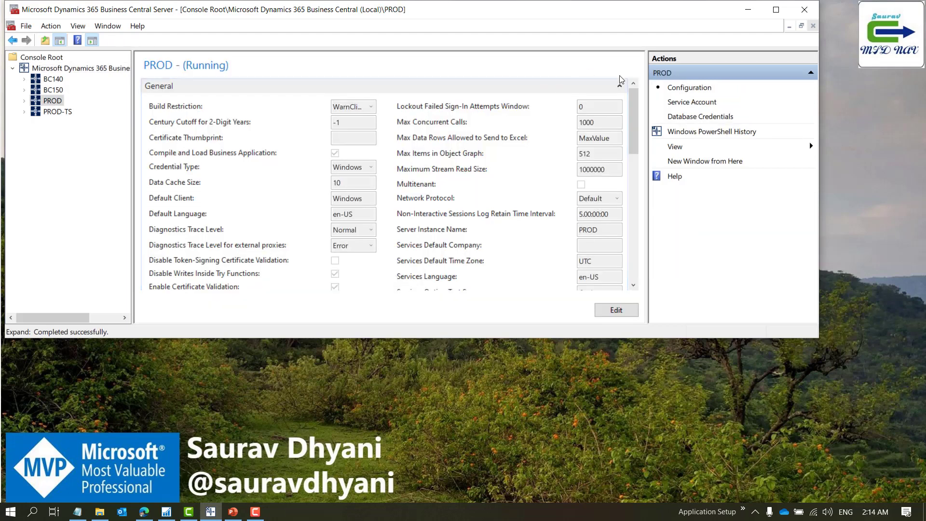
# Step: Uncheck Enable Task Scheduler for PROD, save it, and return to the instance list
pyautogui.click(620, 85)
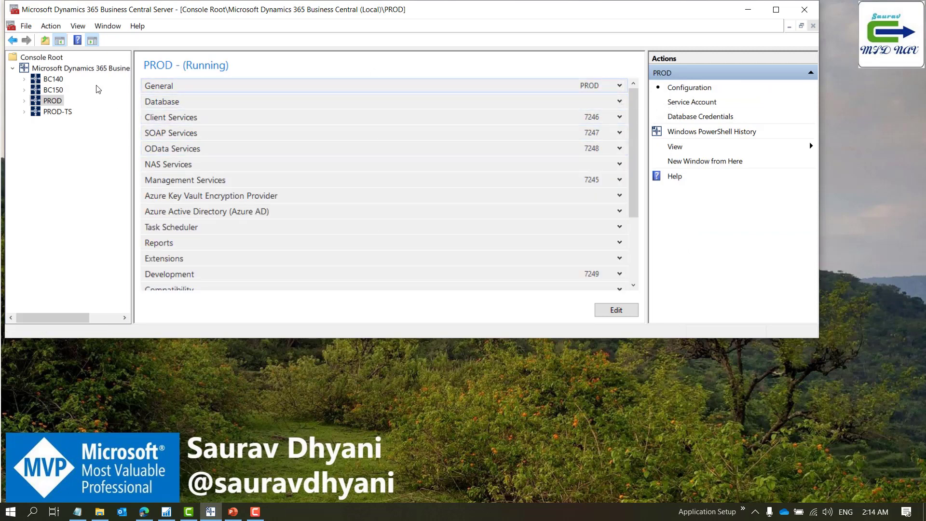
pyautogui.click(571, 233)
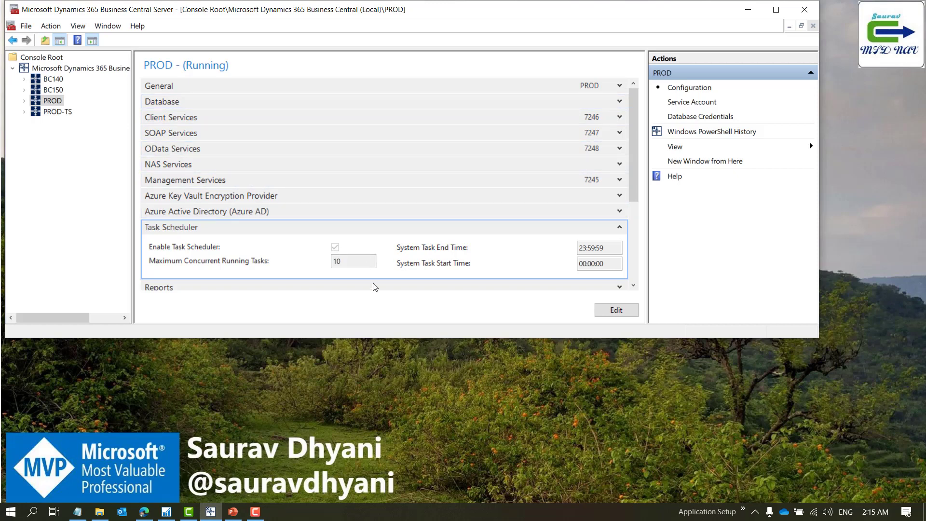
pyautogui.click(614, 311)
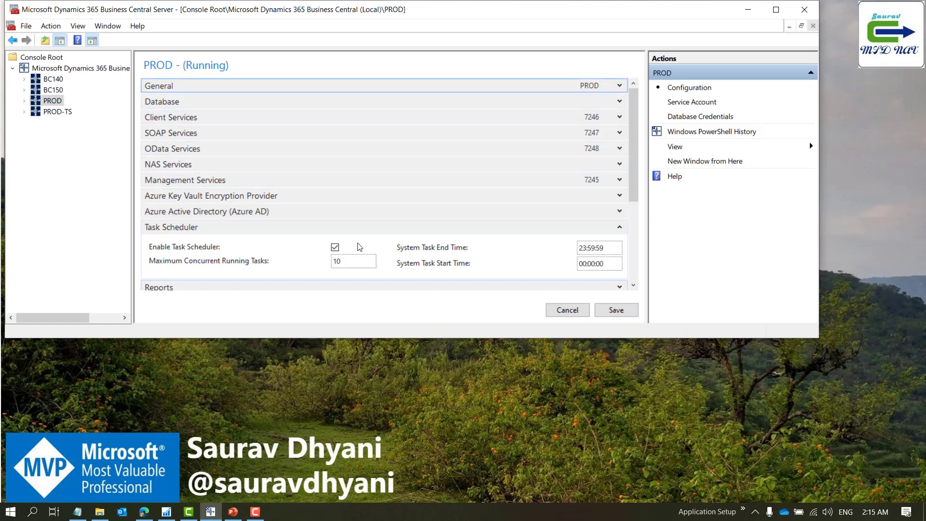
pyautogui.click(336, 248)
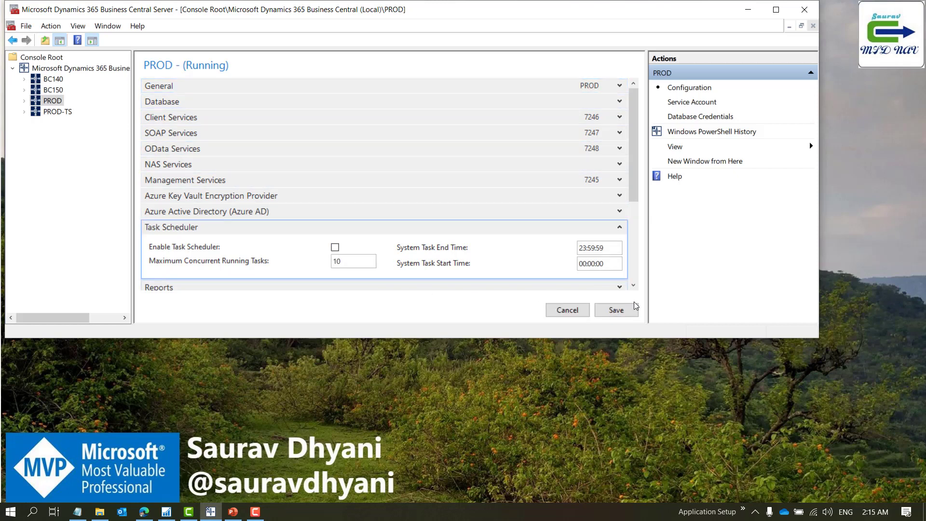
pyautogui.click(609, 313)
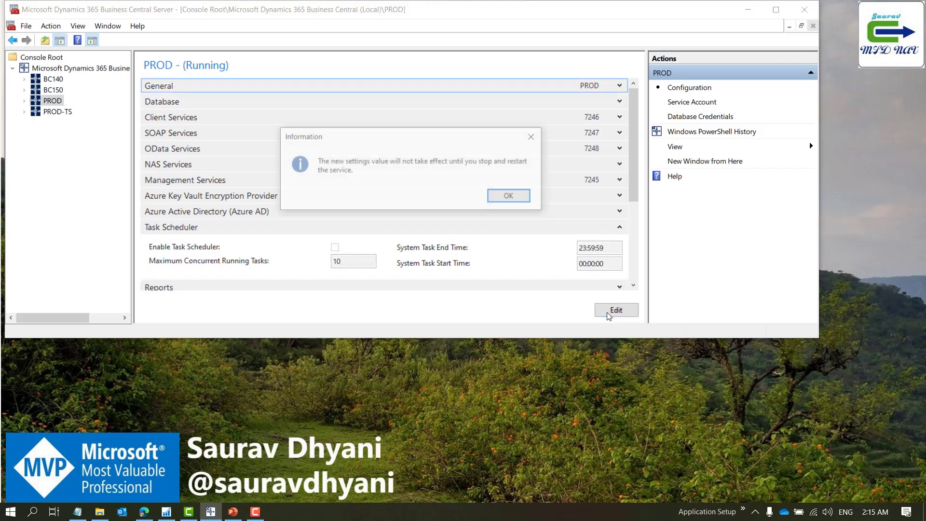
pyautogui.click(513, 197)
pyautogui.click(101, 69)
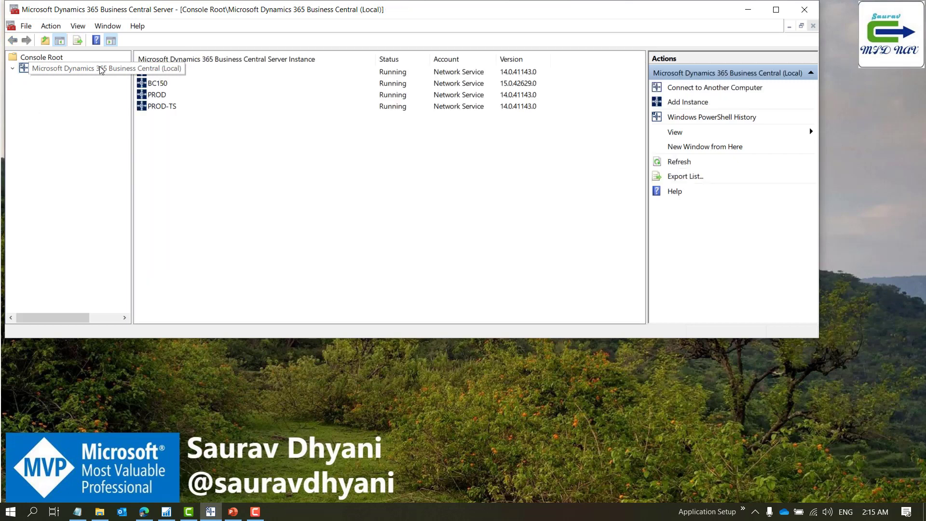
# Step: Open PROD-TS's configuration in edit mode and expand its Task Scheduler section
pyautogui.click(69, 116)
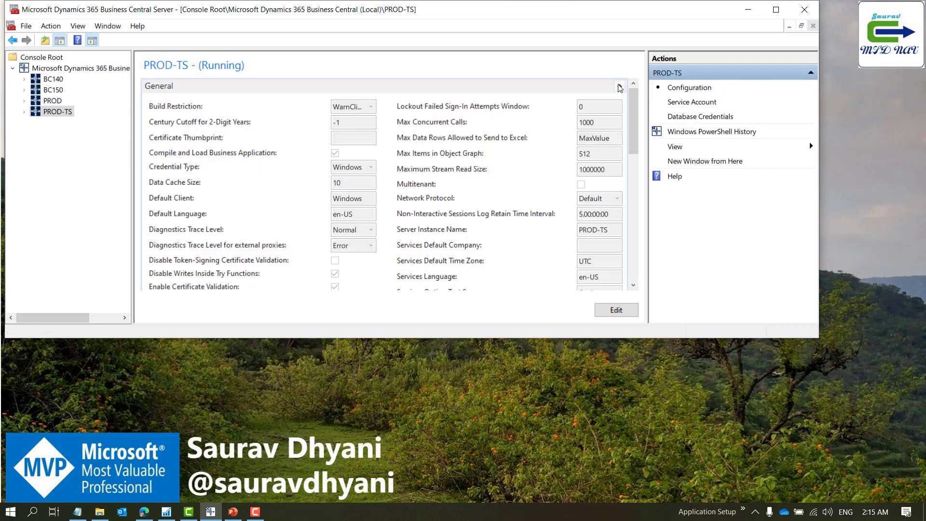
pyautogui.click(620, 86)
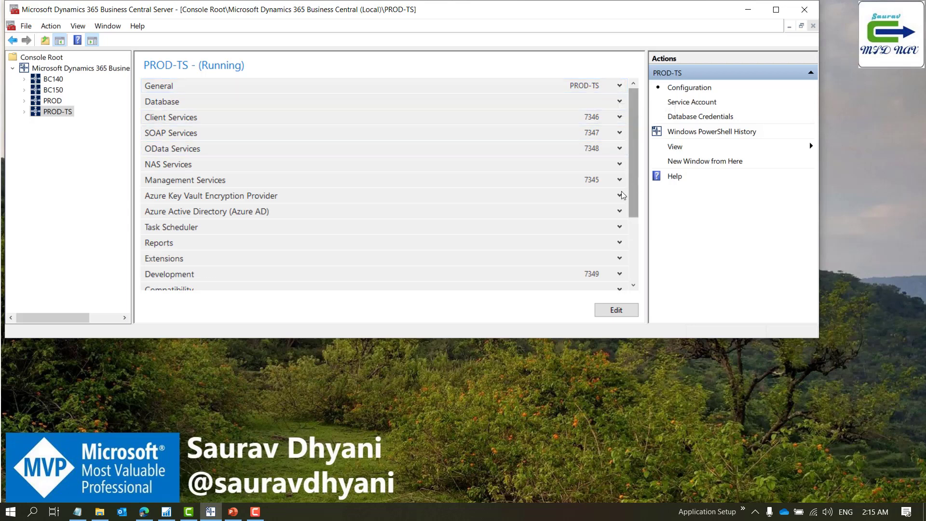
pyautogui.click(620, 117)
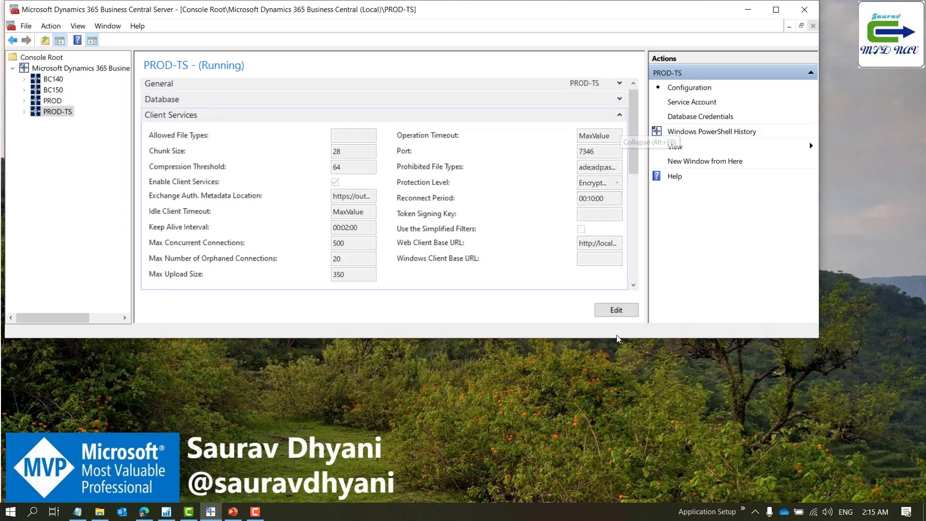
pyautogui.click(618, 309)
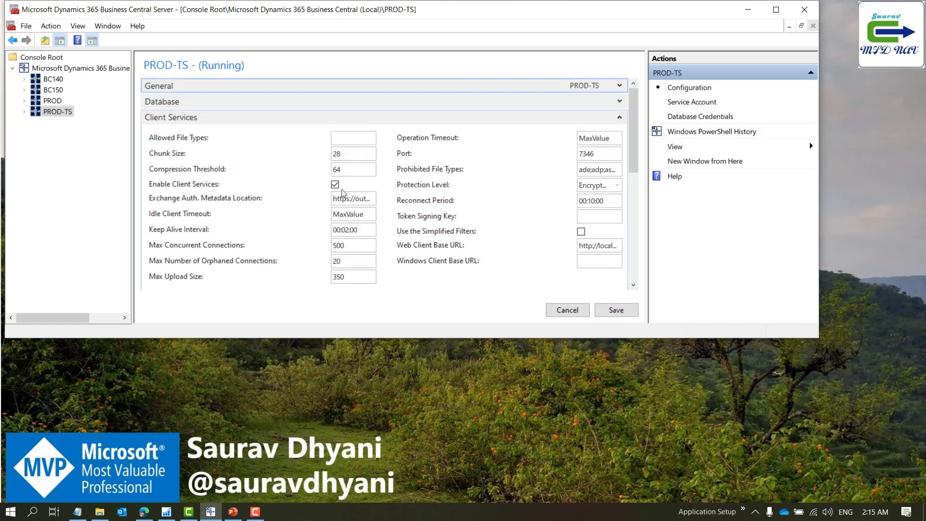
pyautogui.click(620, 118)
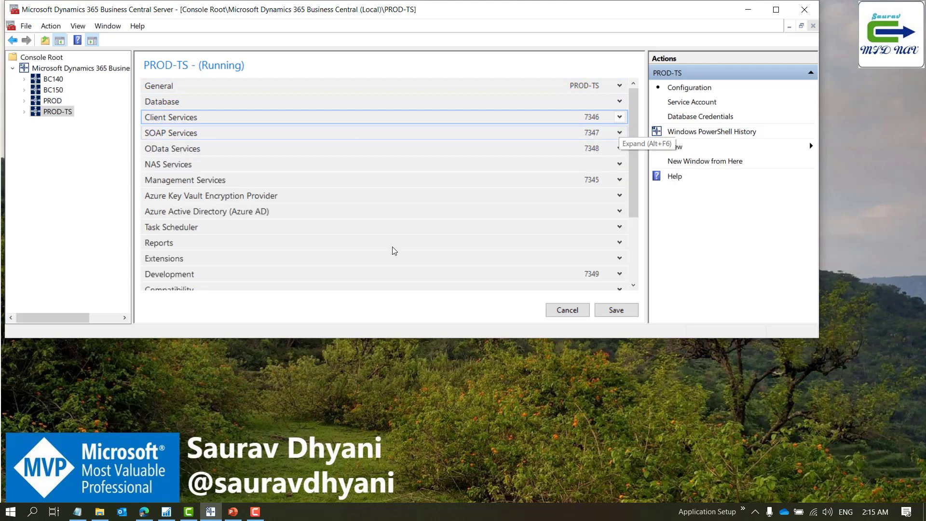
pyautogui.click(620, 228)
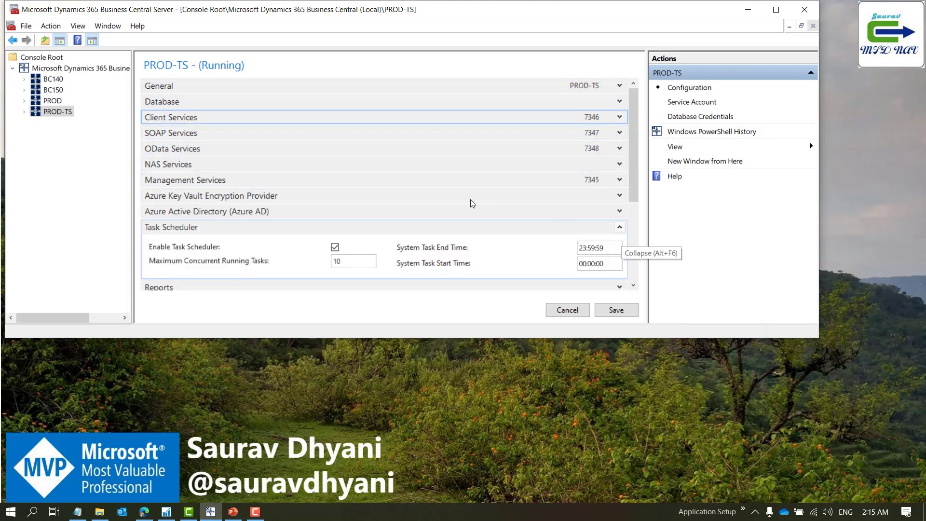
# Step: Maximize the window and keep PROD-TS's Task Scheduler enabled with 10 maximum concurrent tasks
pyautogui.click(776, 8)
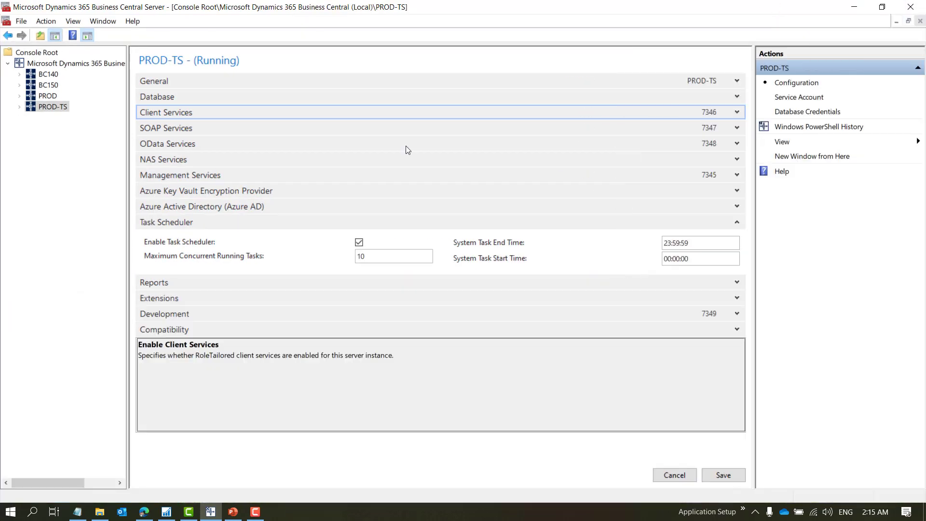
pyautogui.click(196, 246)
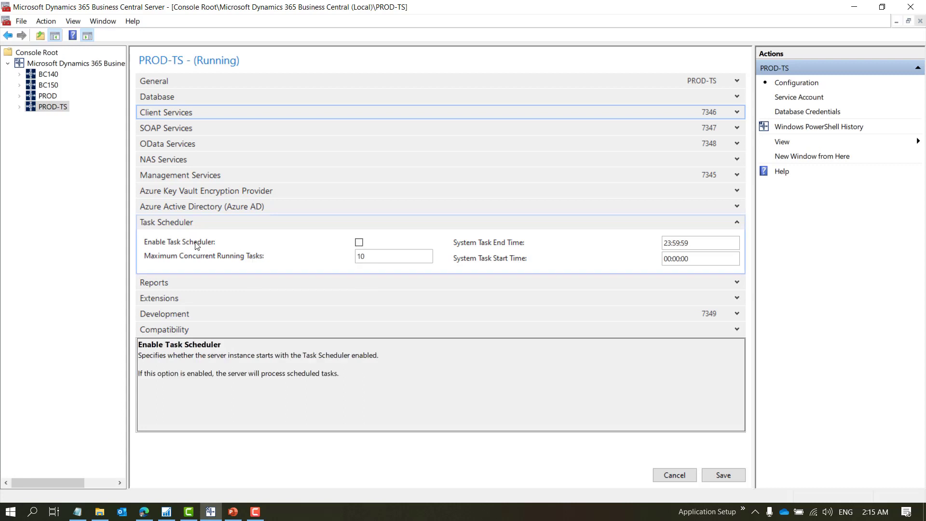
pyautogui.click(359, 242)
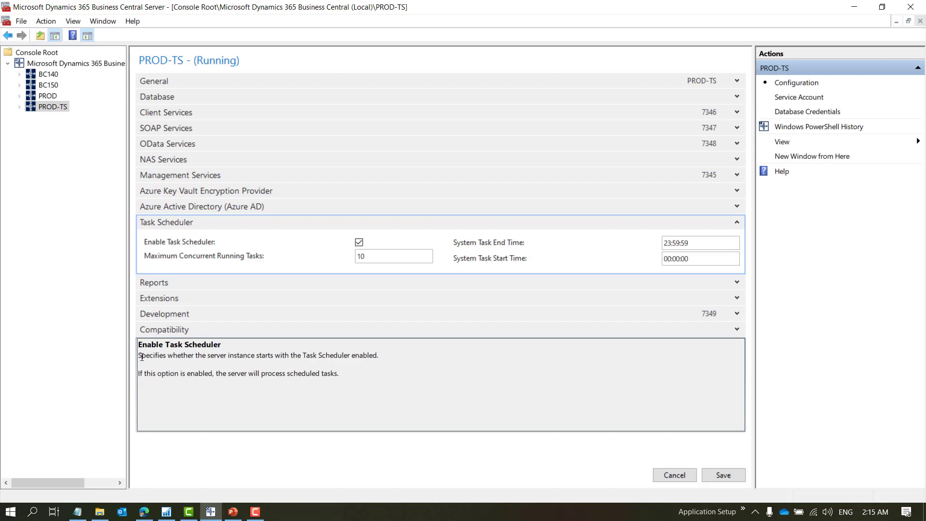
pyautogui.click(386, 255)
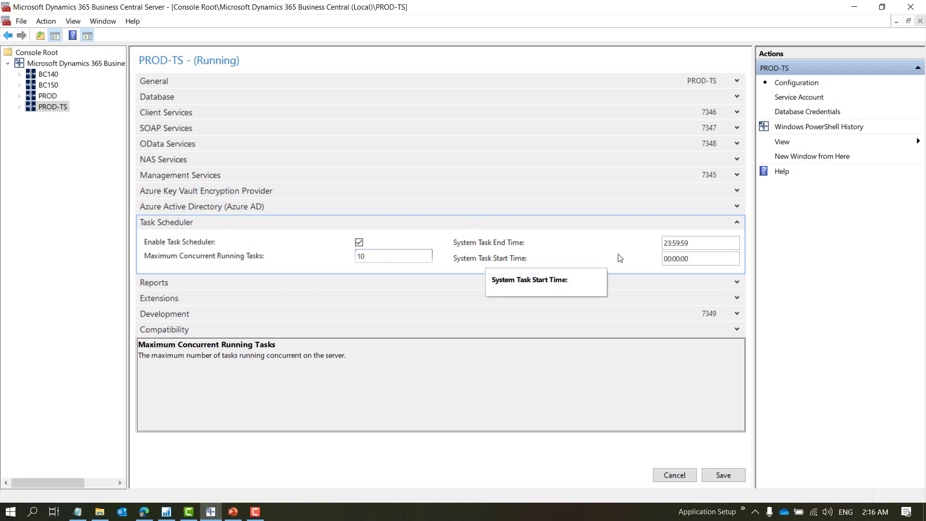
# Step: Review PROD-TS's System Task start and end times, save the settings, and show the instance list
pyautogui.click(704, 257)
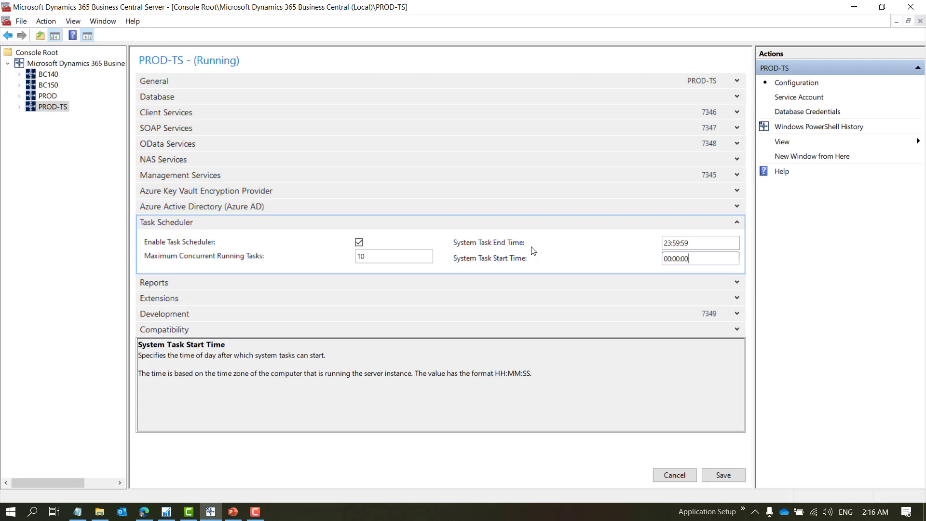
pyautogui.click(704, 245)
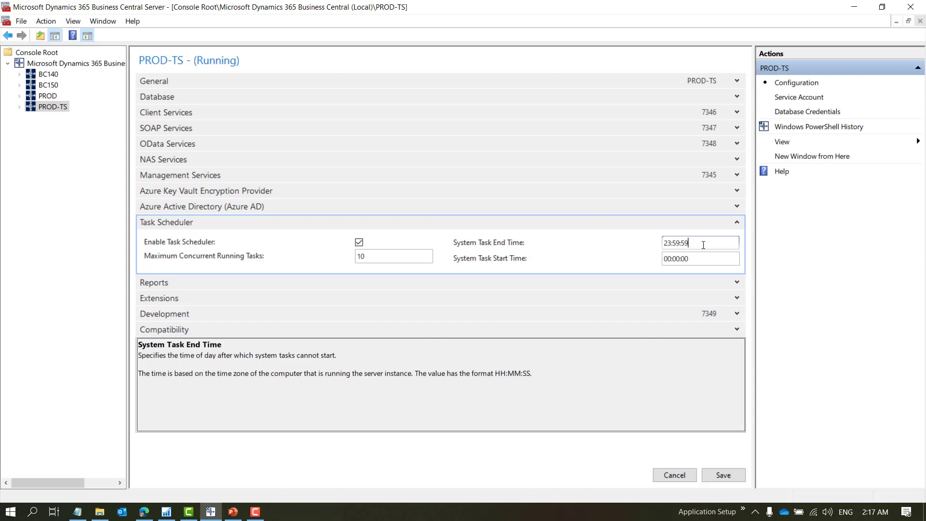
pyautogui.click(728, 476)
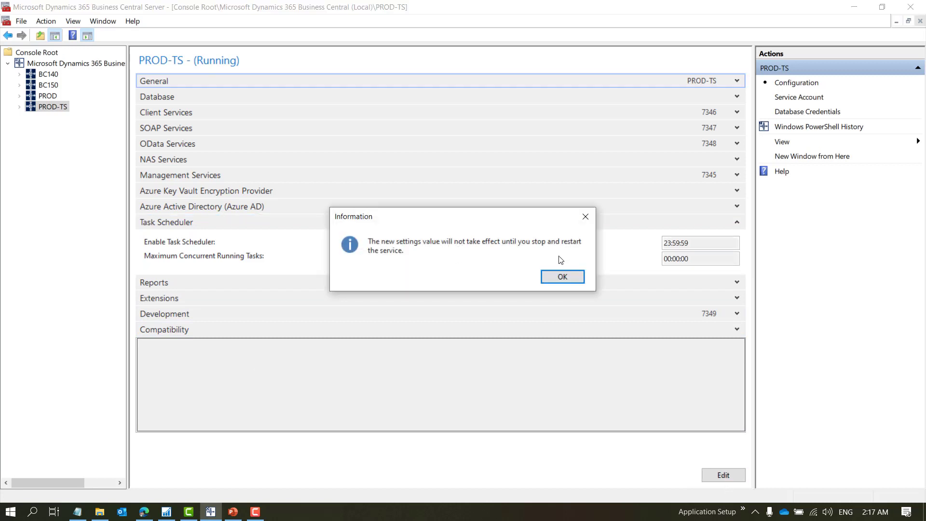
pyautogui.click(562, 277)
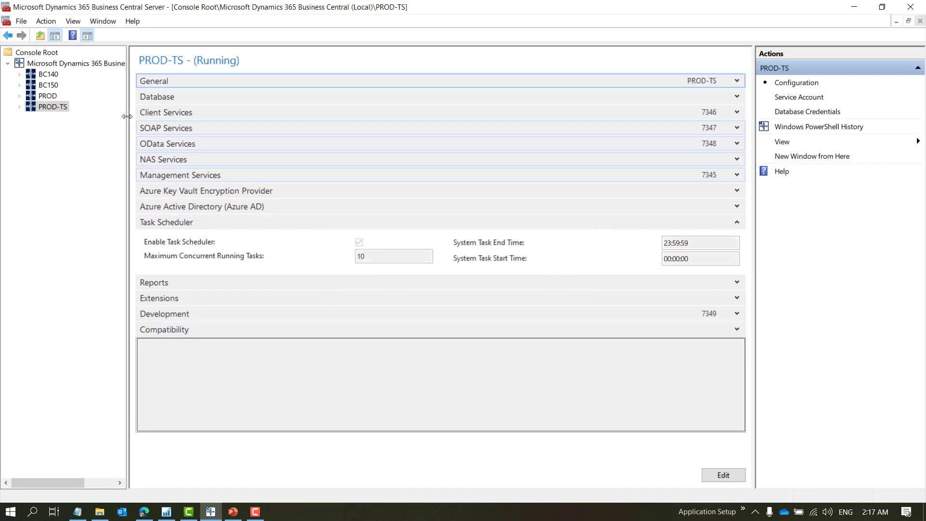
pyautogui.click(85, 65)
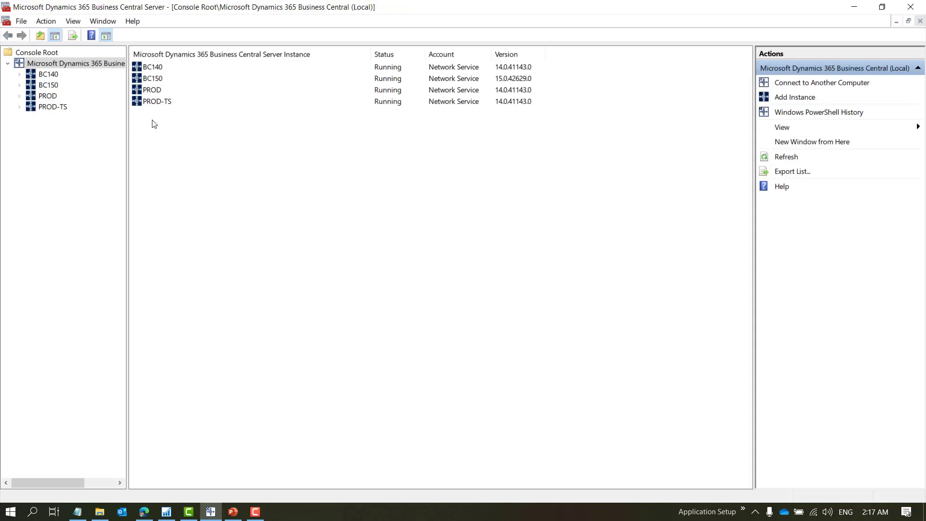
# Step: Restart the PROD and PROD-TS instances together, then minimize the administration console
pyautogui.moveTo(153, 124); pyautogui.dragTo(150, 91)
pyautogui.rightClick(150, 91)
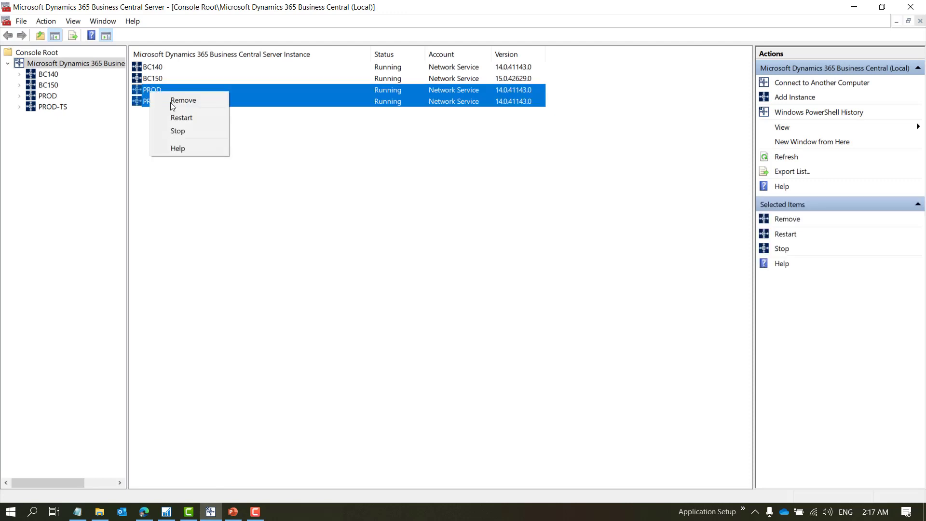
pyautogui.click(198, 118)
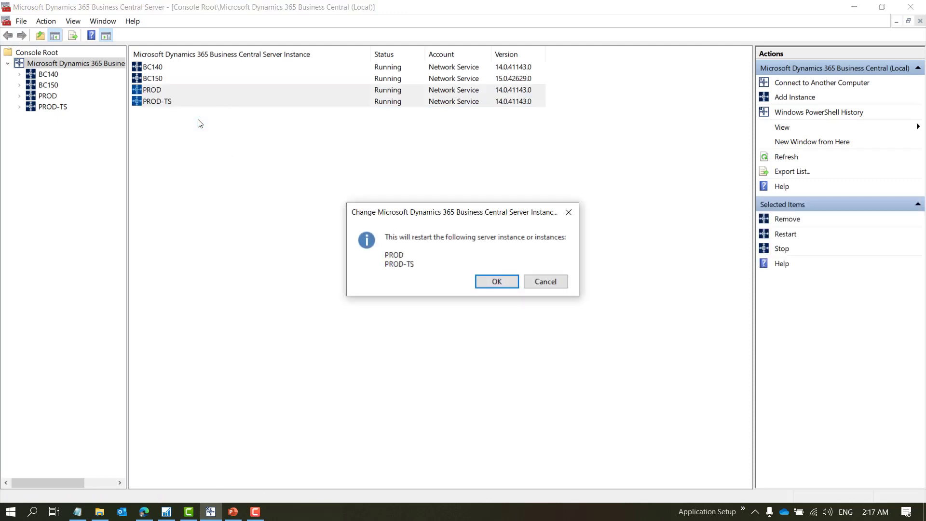
pyautogui.press('Return')
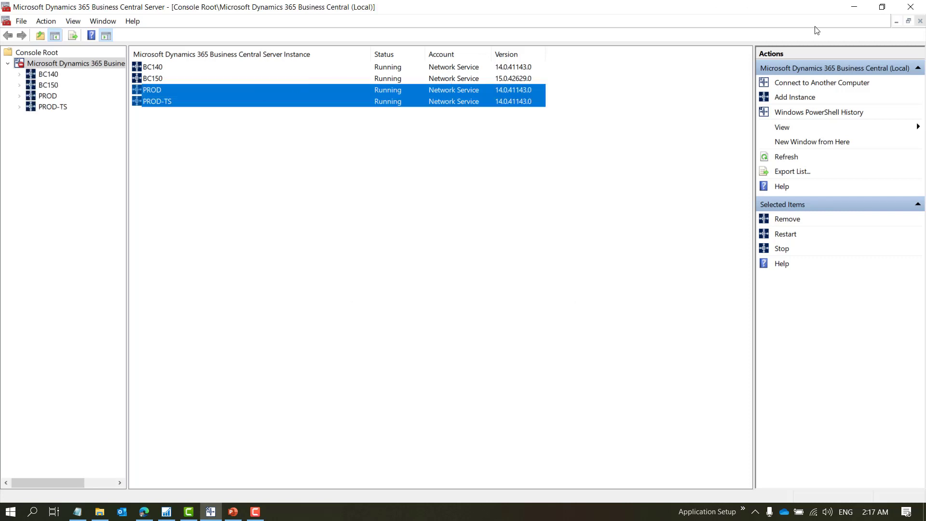
pyautogui.click(857, 6)
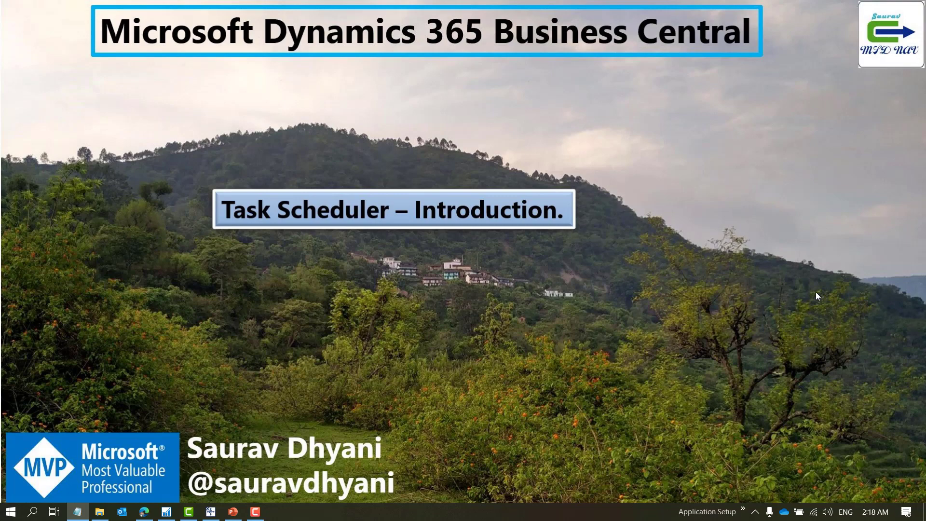
pyautogui.click(169, 511)
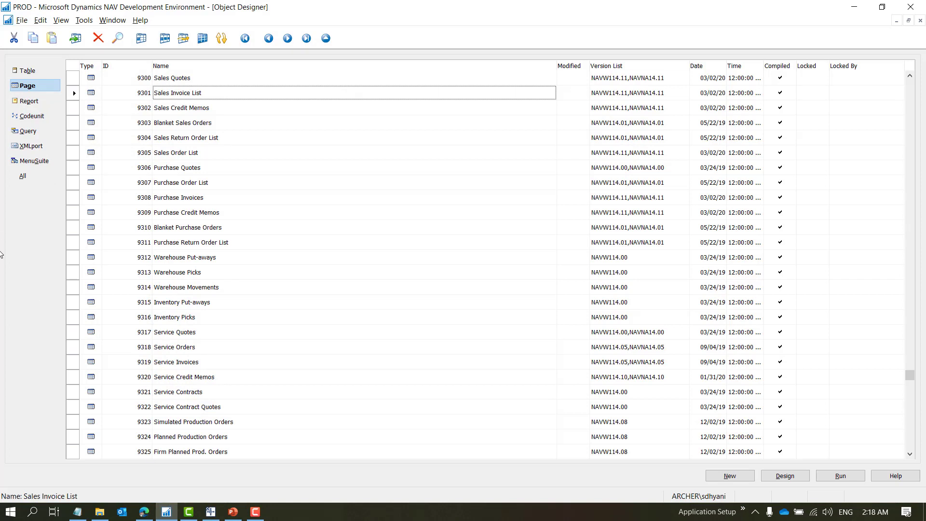
pyautogui.click(24, 72)
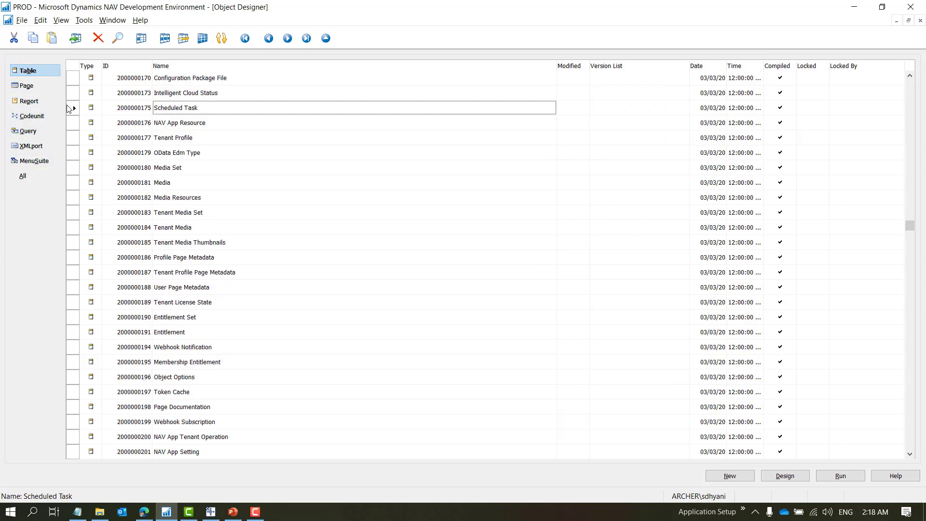
pyautogui.click(70, 107)
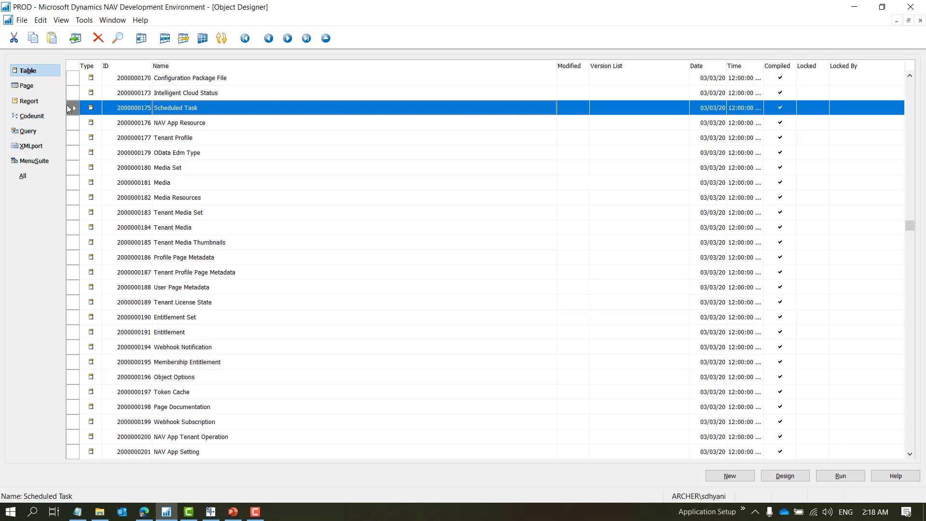
pyautogui.hotkey('shift', 'F4')
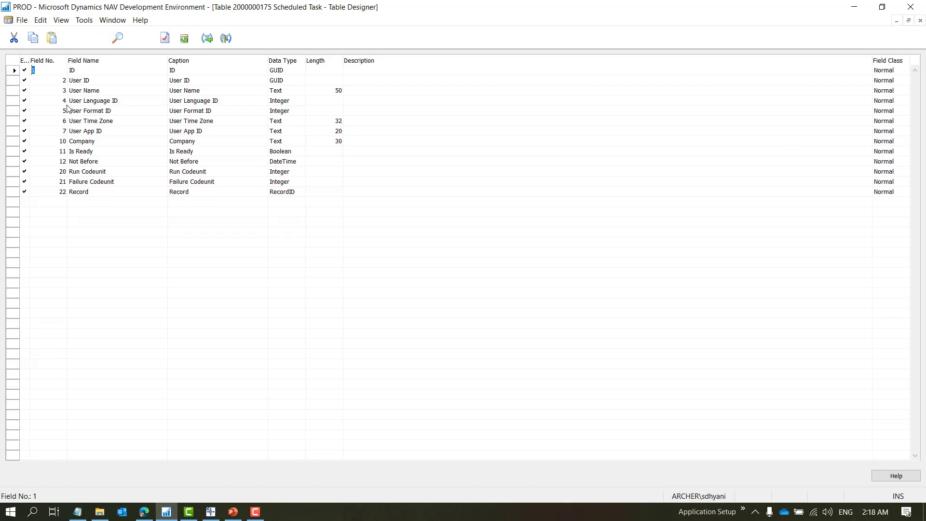
# Step: Inspect the fields ID, User ID, User Name, User Language ID through Company, Is Ready and Not Before
pyautogui.click(116, 73)
pyautogui.click(120, 83)
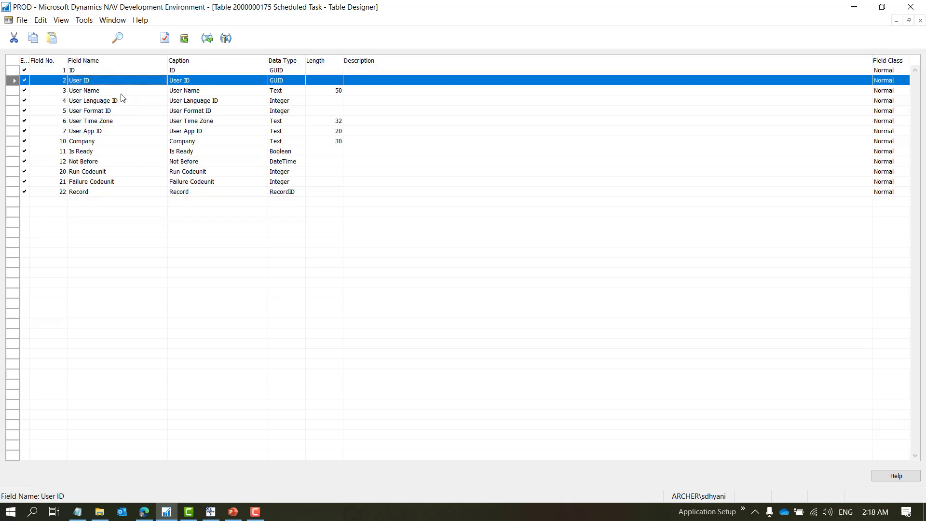
pyautogui.click(121, 93)
pyautogui.click(121, 102)
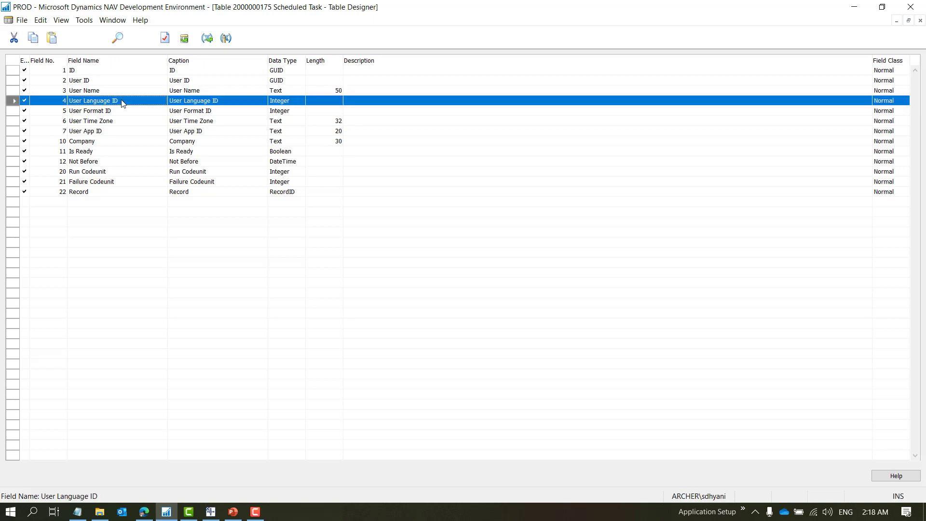
pyautogui.moveTo(127, 124); pyautogui.dragTo(127, 143)
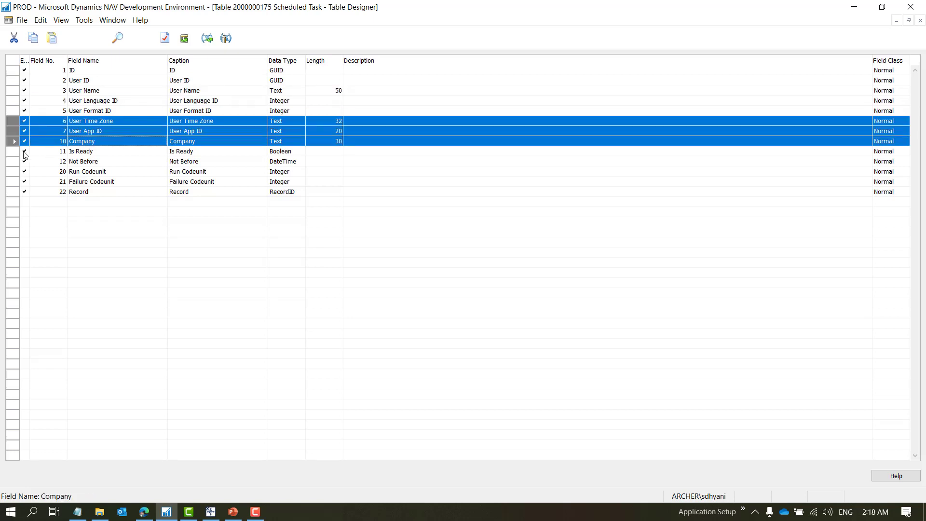
pyautogui.click(77, 153)
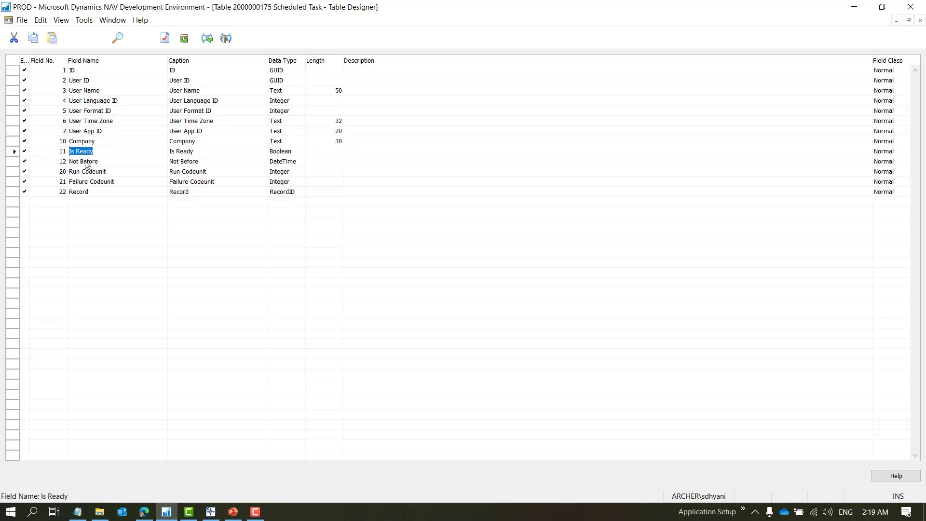
pyautogui.click(86, 162)
pyautogui.moveTo(85, 163); pyautogui.dragTo(85, 156)
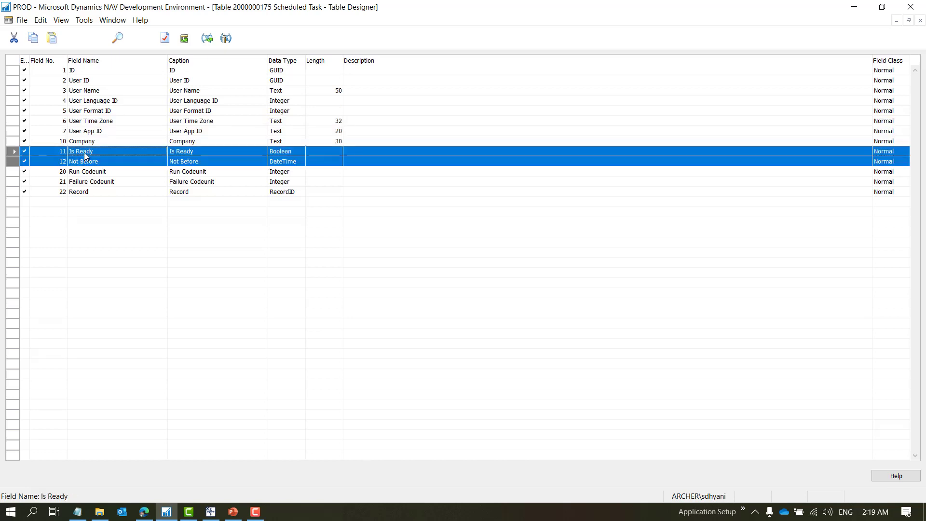
pyautogui.click(85, 155)
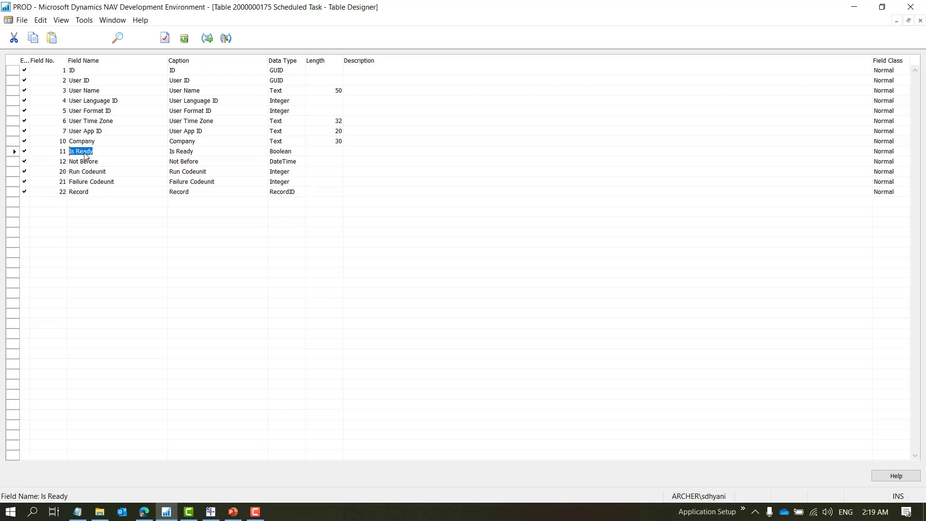
# Step: Inspect the Run Codeunit, Failure Codeunit and Record fields, then minimize the development environment
pyautogui.click(103, 173)
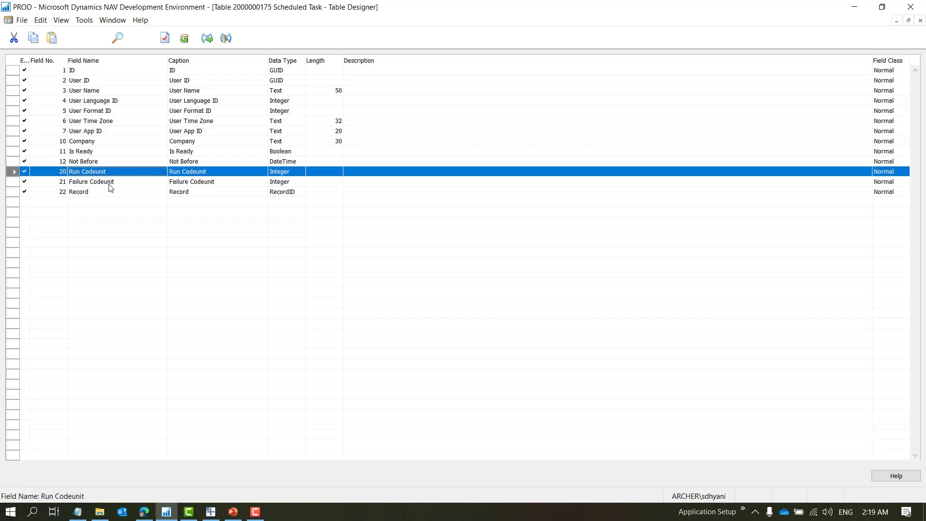
pyautogui.click(111, 186)
pyautogui.click(110, 177)
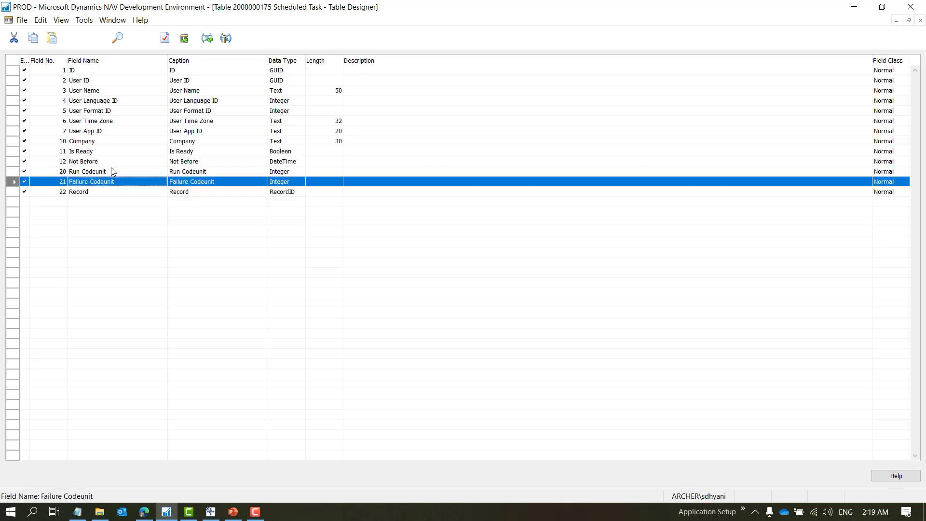
pyautogui.click(91, 195)
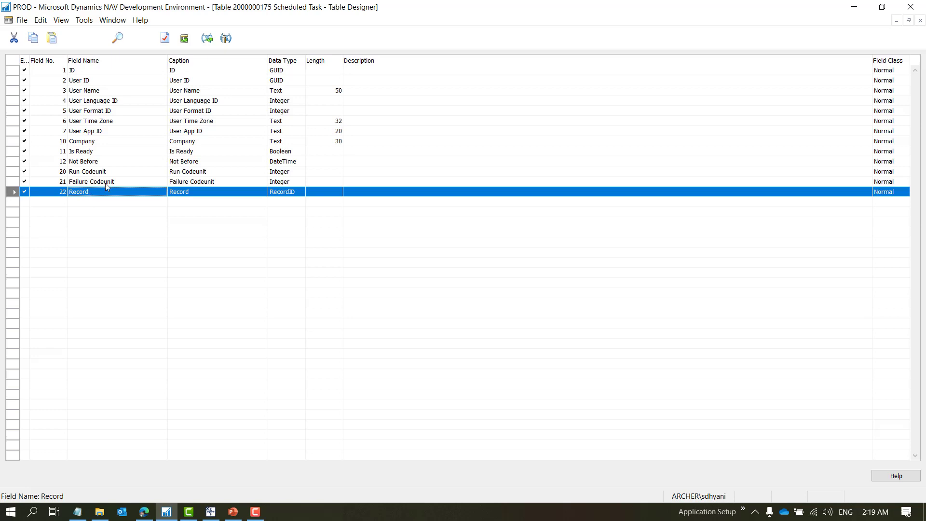
pyautogui.click(127, 172)
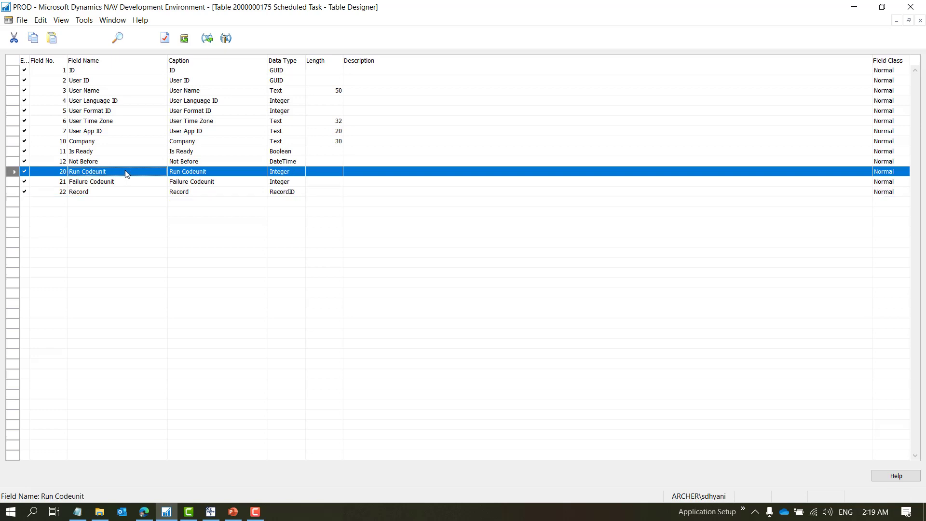
pyautogui.click(126, 182)
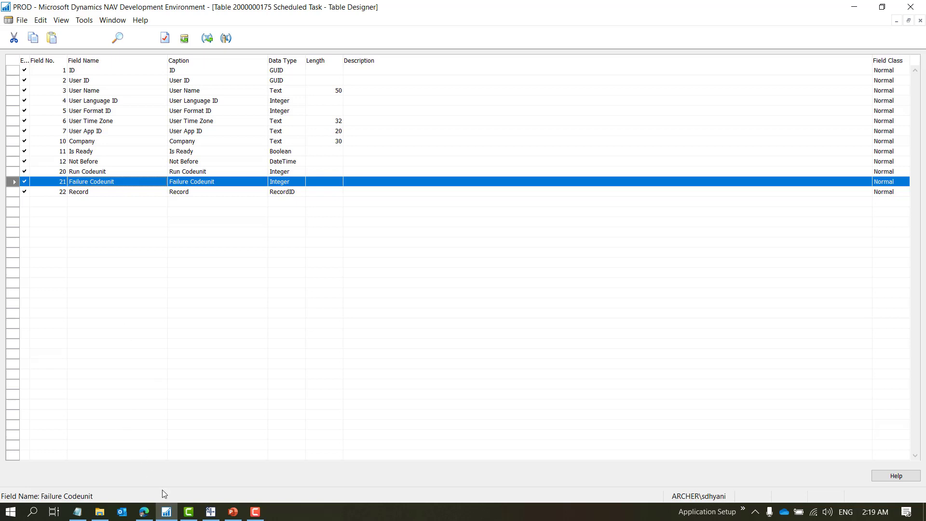
pyautogui.click(165, 512)
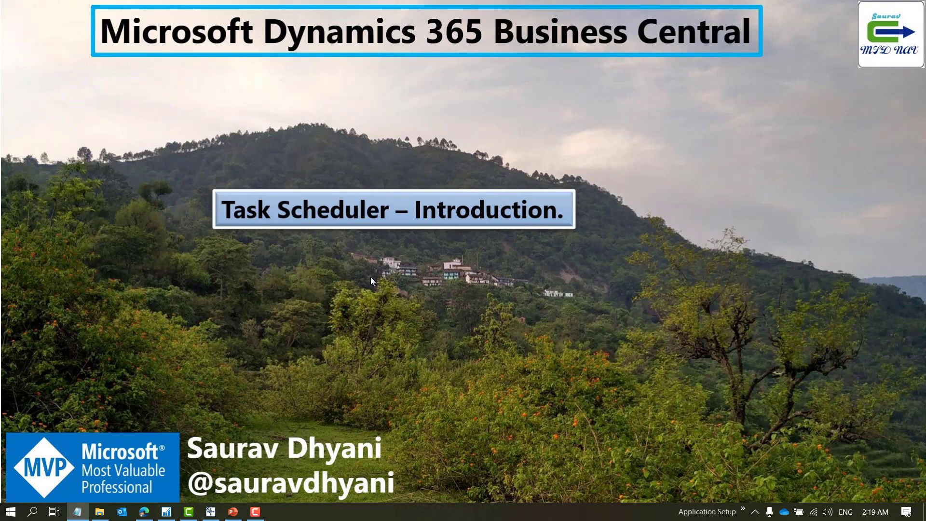